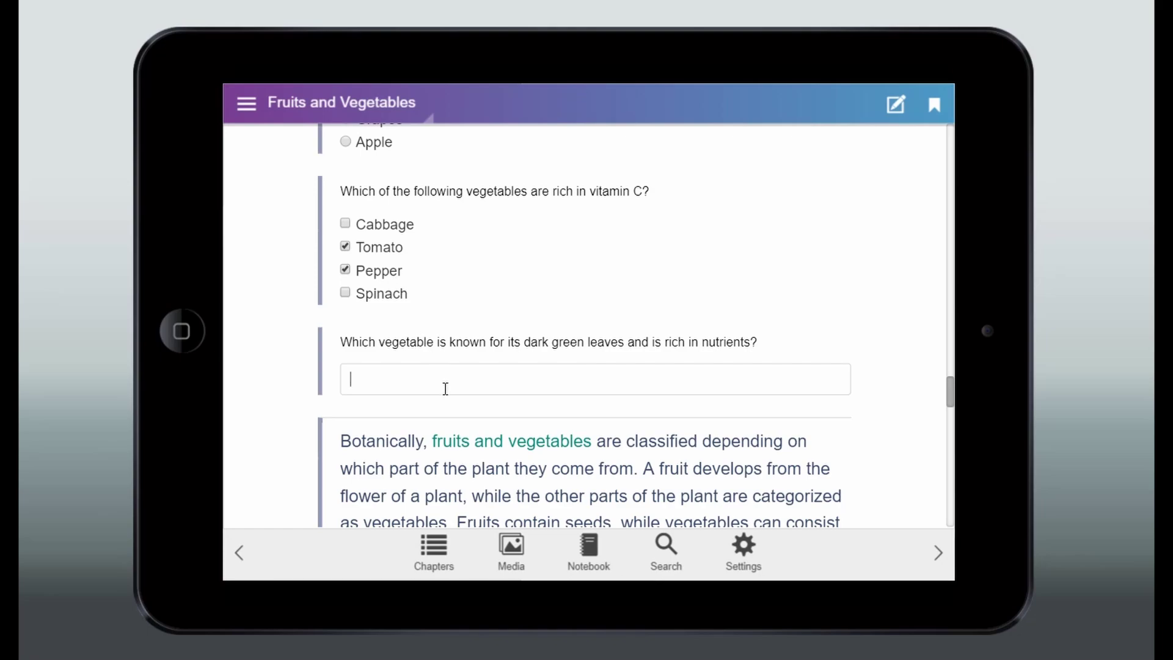
Answer the dark green vegetable question with "Spinach" and sort Strawberries and Pears into the Fruits group.
{"action": "type", "text": "Spinach"}
{"action": "scroll", "coordinate": [449, 377], "scroll_direction": "down", "scroll_amount": 10}
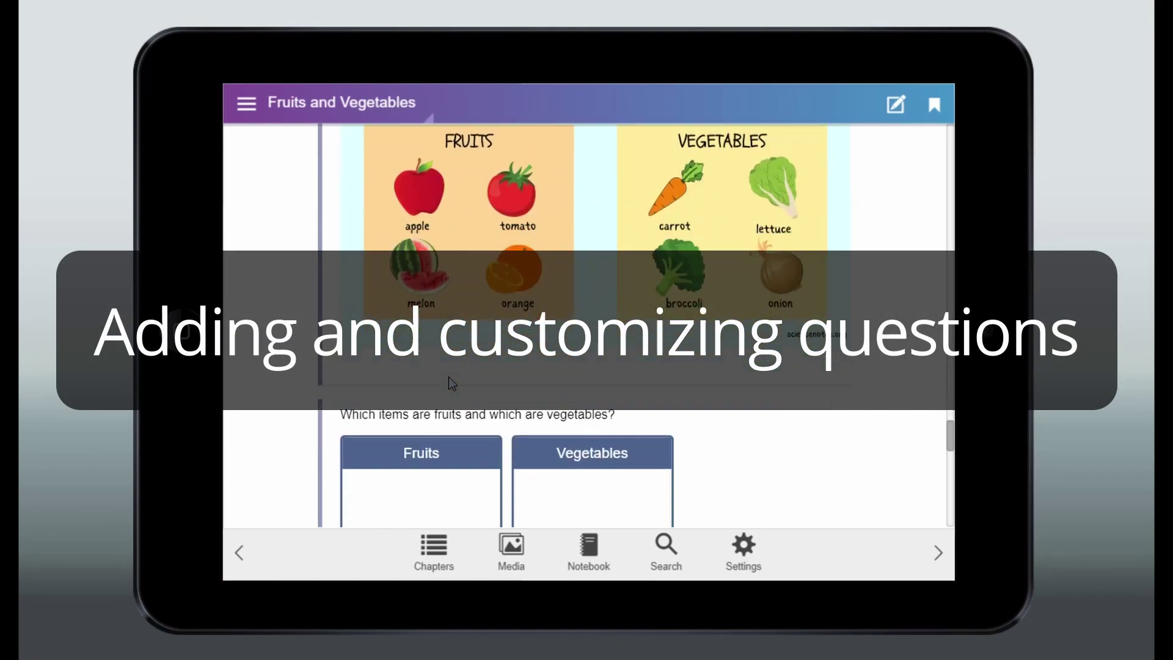
{"action": "scroll", "coordinate": [448, 376], "scroll_direction": "down", "scroll_amount": 3}
{"action": "left_click_drag", "start_coordinate": [416, 454], "coordinate": [420, 385]}
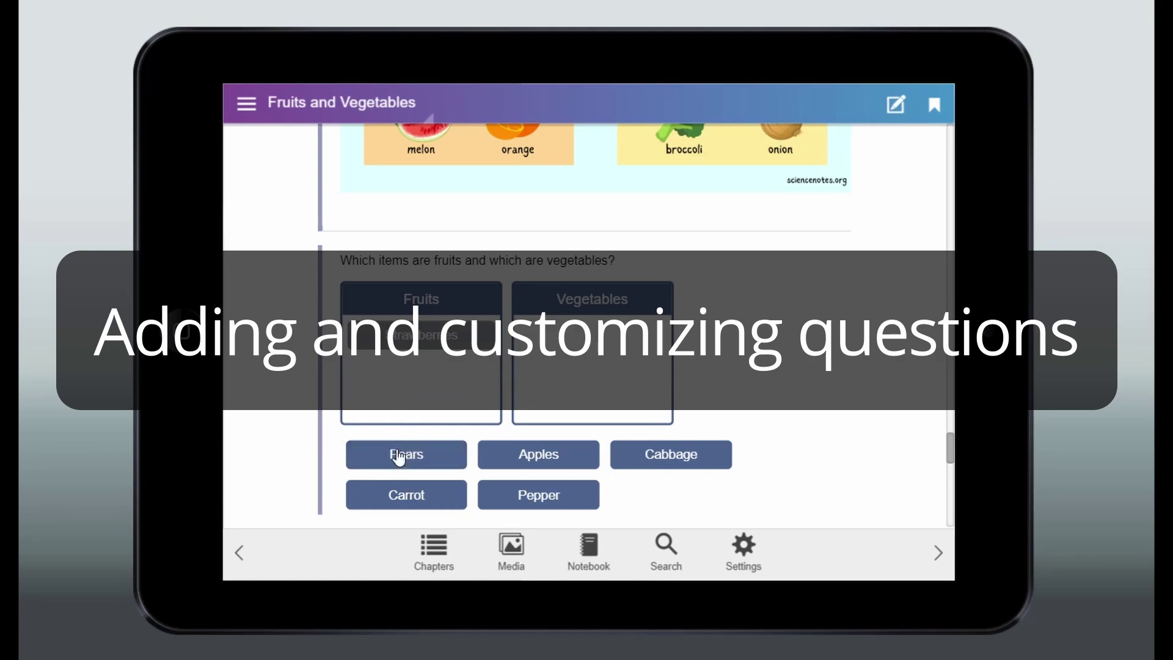
{"action": "left_click_drag", "start_coordinate": [400, 457], "coordinate": [422, 397]}
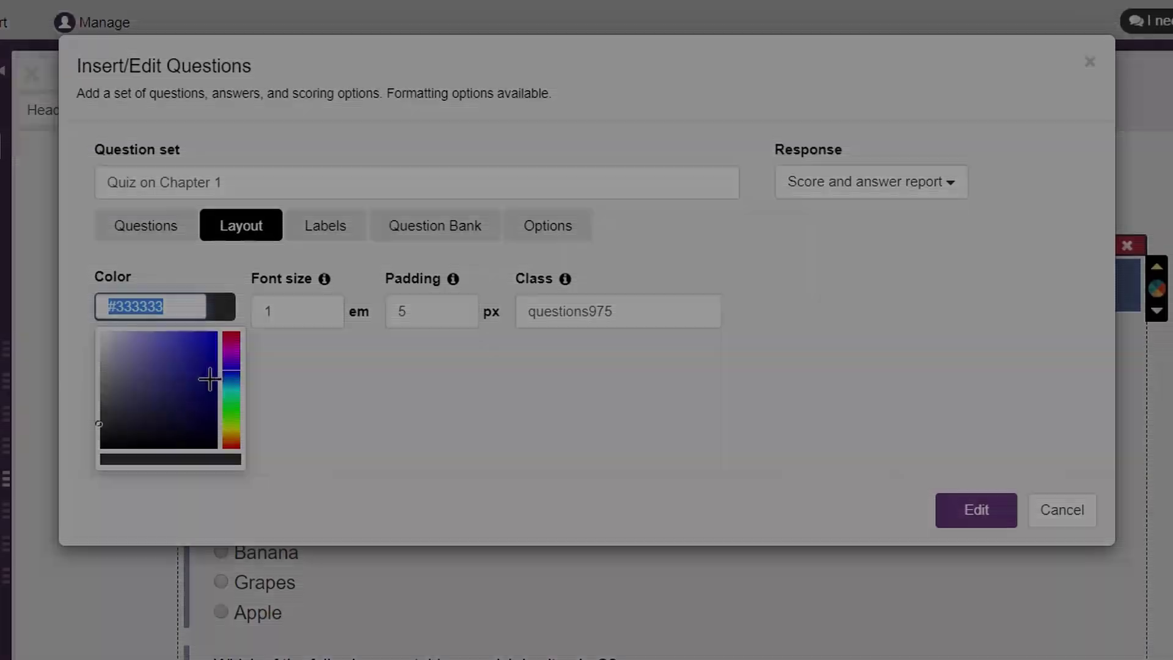
Set the question set's layout color to #1a21b8 and open the first question's text for formatting.
{"action": "left_click_drag", "start_coordinate": [207, 380], "coordinate": [201, 365]}
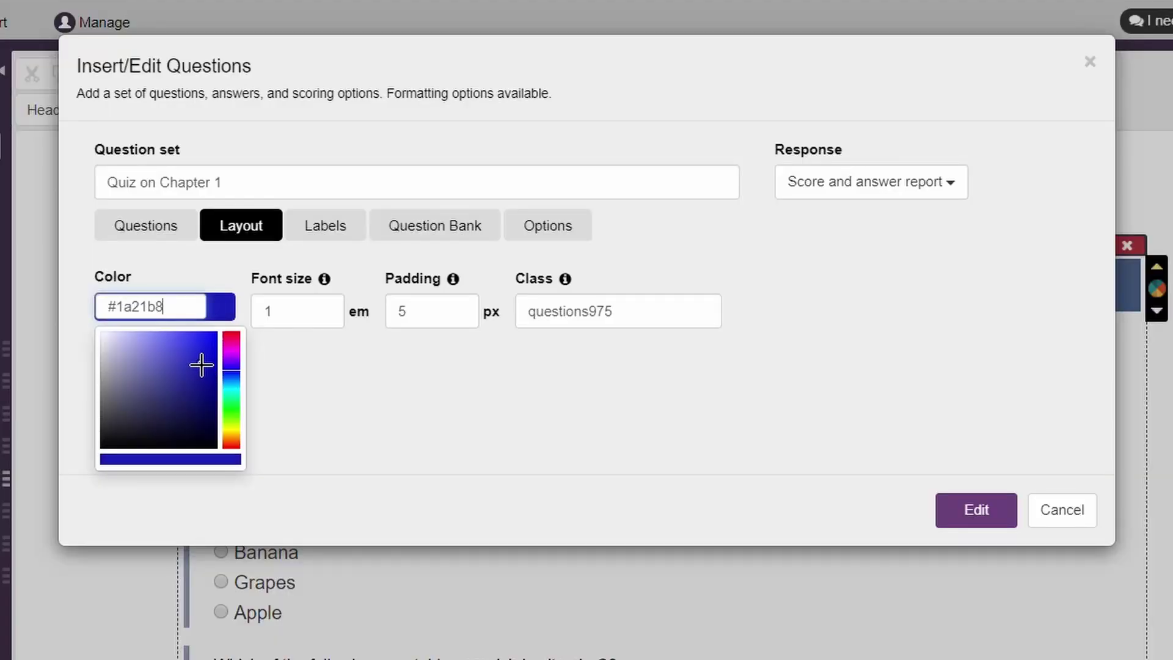
{"action": "left_click", "coordinate": [225, 232]}
{"action": "left_click", "coordinate": [171, 229]}
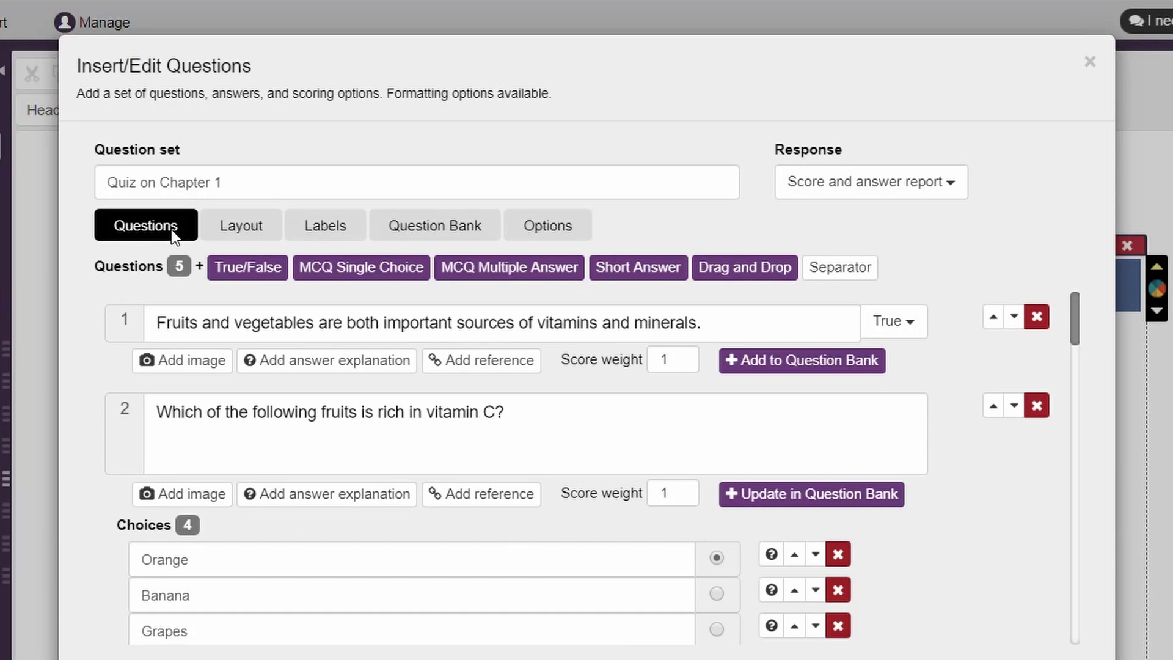
{"action": "left_click", "coordinate": [232, 324]}
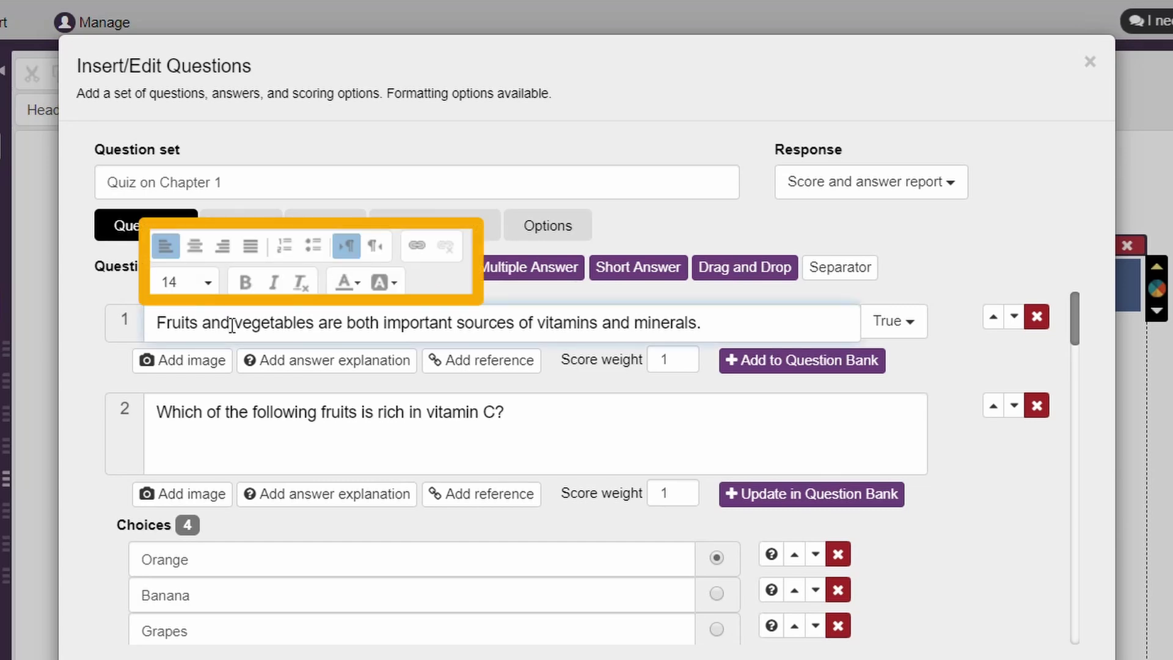
Set the question set's font size to 1.2 em and its padding to 3 px.
{"action": "left_click", "coordinate": [246, 231]}
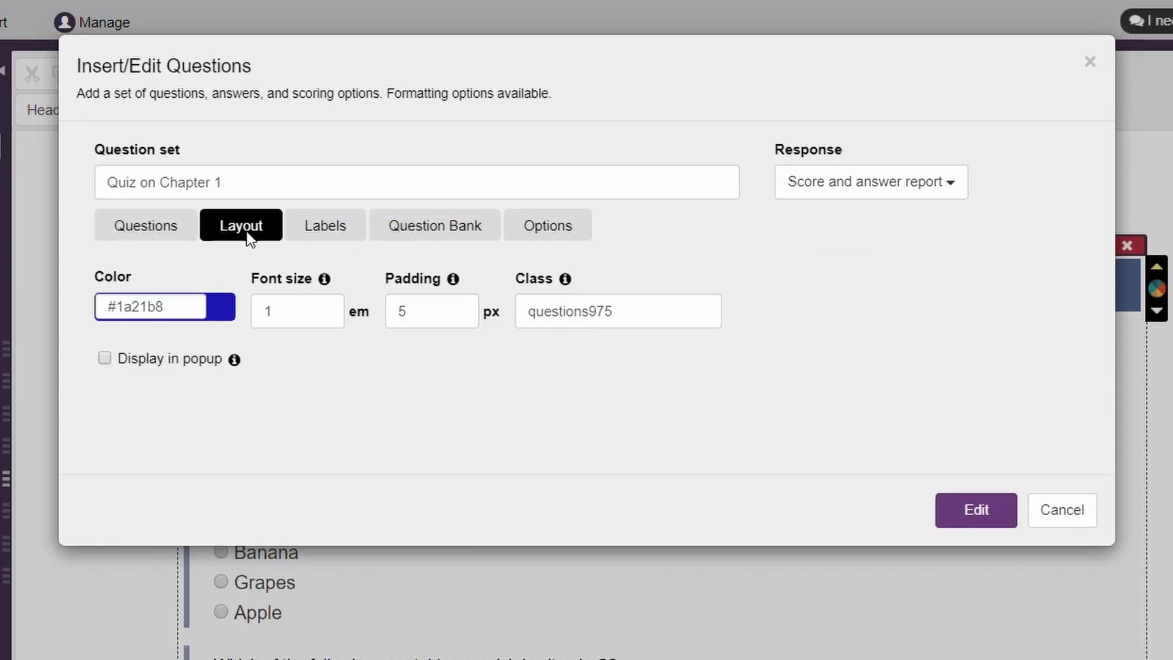
{"action": "left_click", "coordinate": [324, 308]}
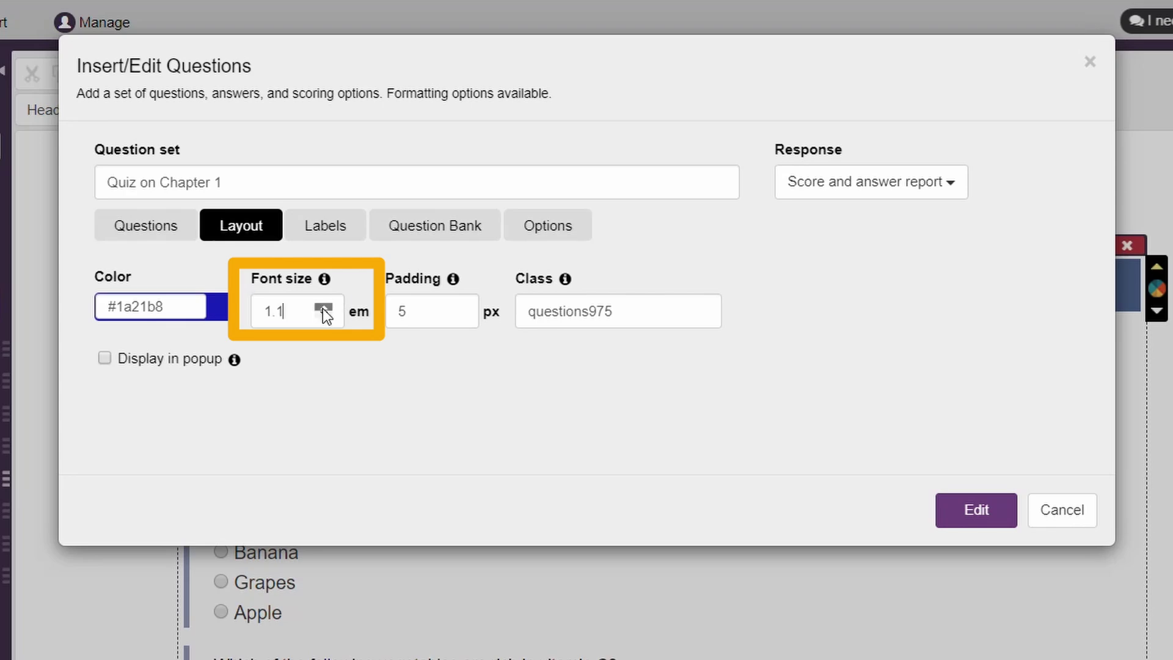
{"action": "left_click", "coordinate": [324, 308]}
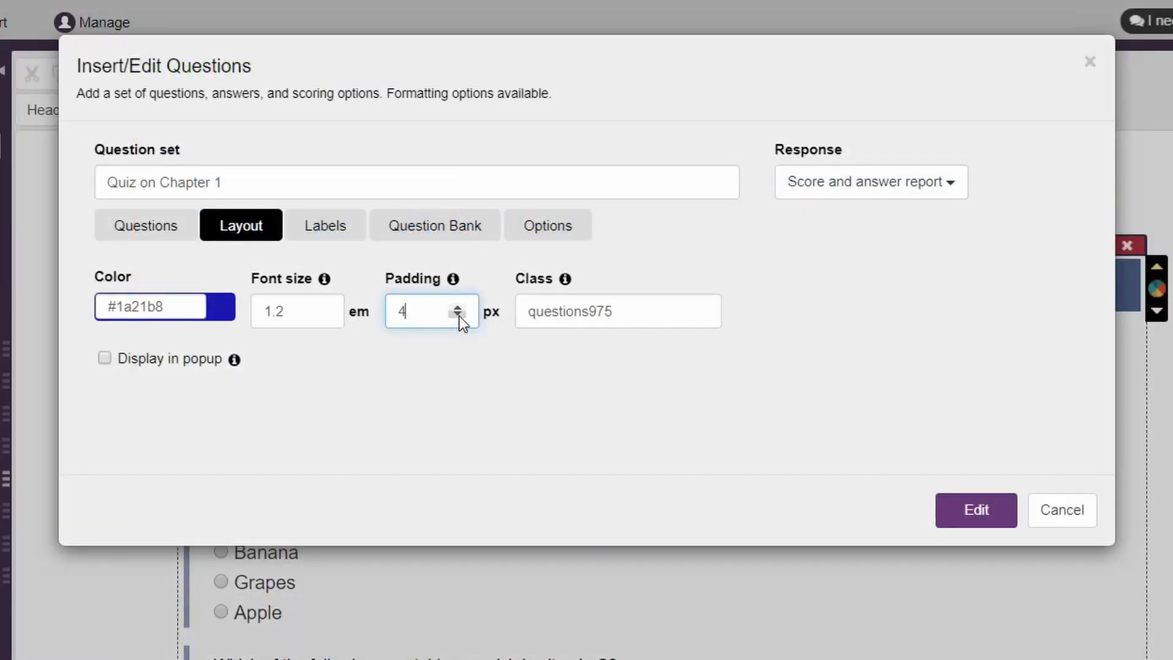
{"action": "left_click", "coordinate": [459, 316]}
{"action": "left_click", "coordinate": [144, 365]}
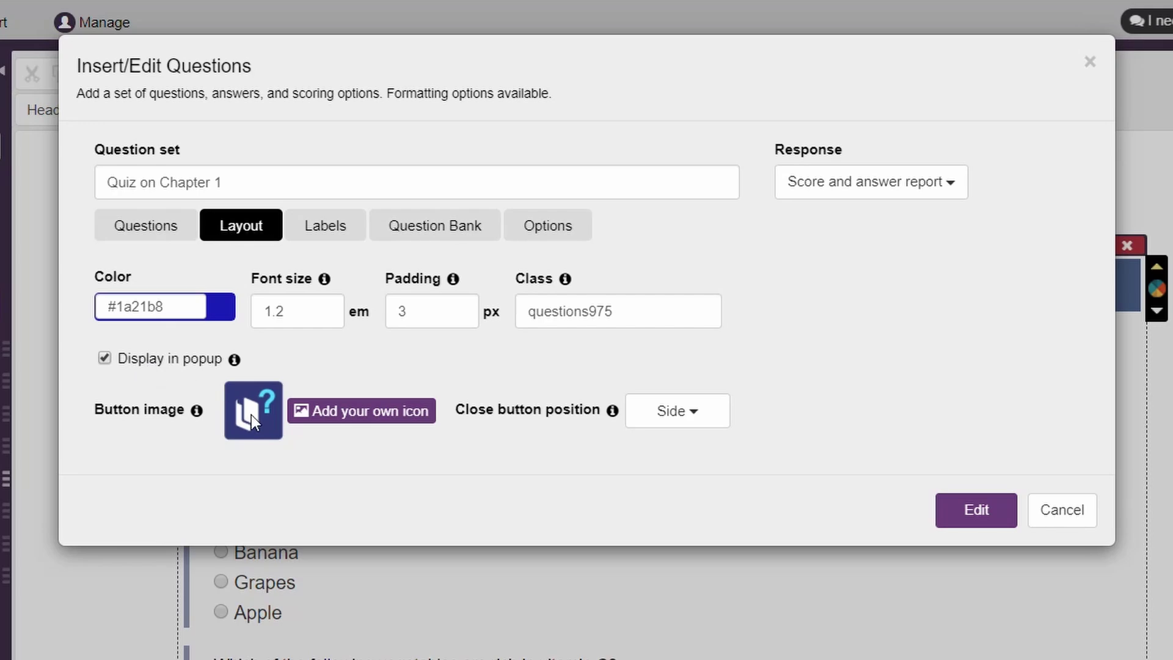
{"action": "left_click", "coordinate": [704, 419]}
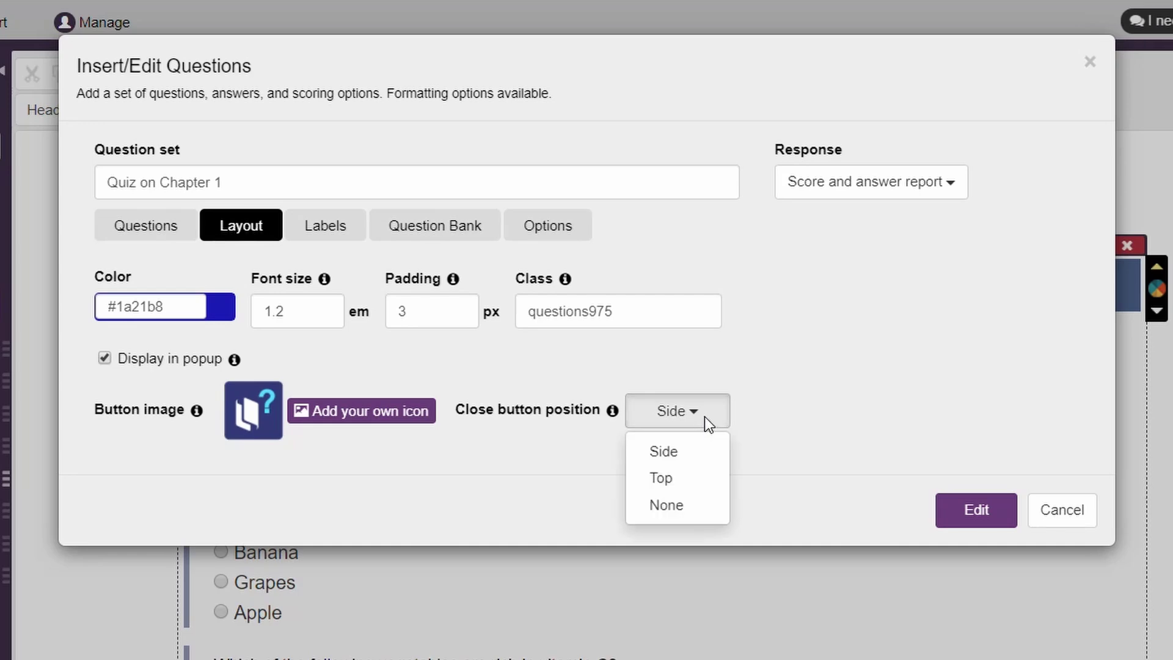
{"action": "left_click", "coordinate": [702, 453]}
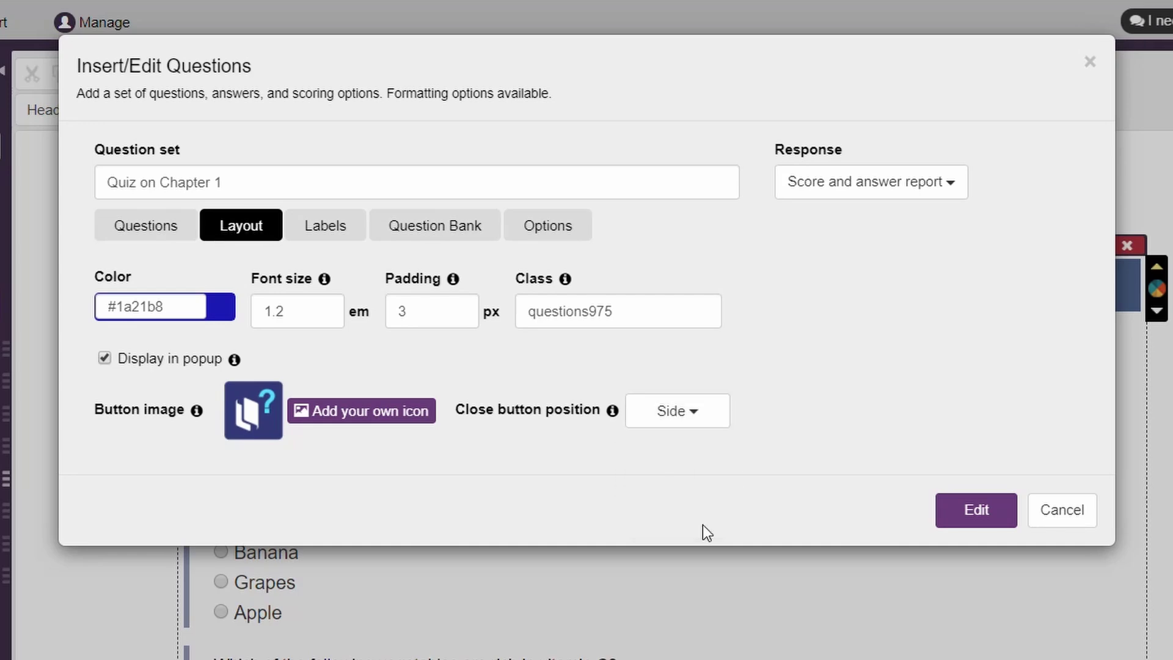
{"action": "left_click", "coordinate": [147, 365]}
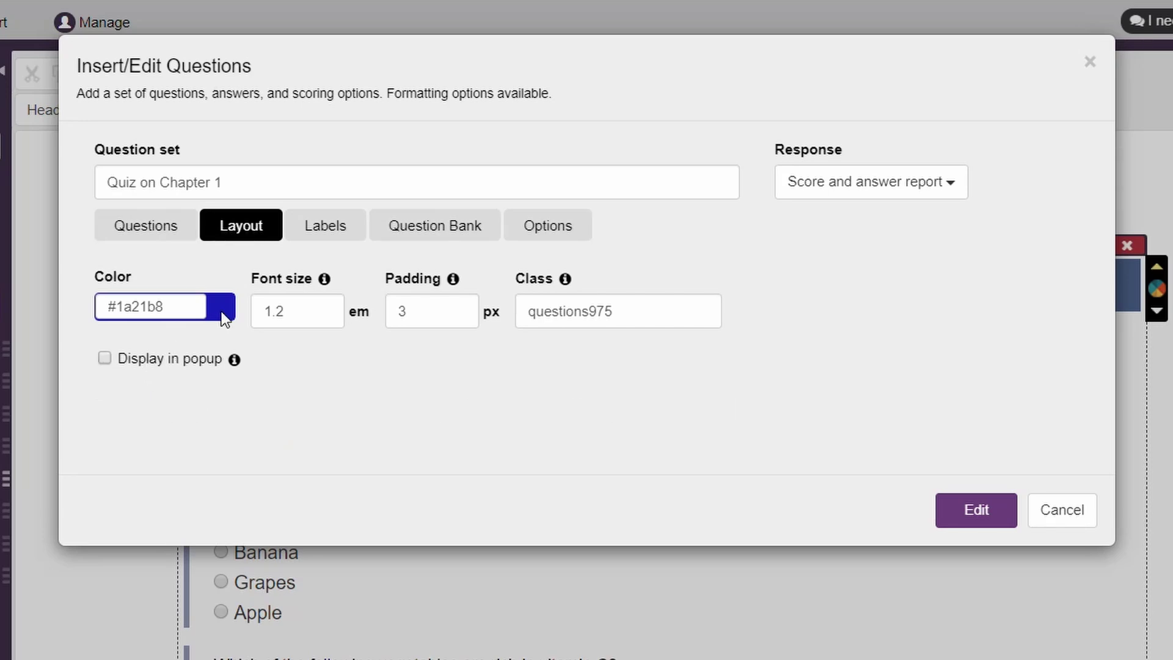
Examine the question set's customizable button labels, report texts and messages.
{"action": "left_click", "coordinate": [344, 235]}
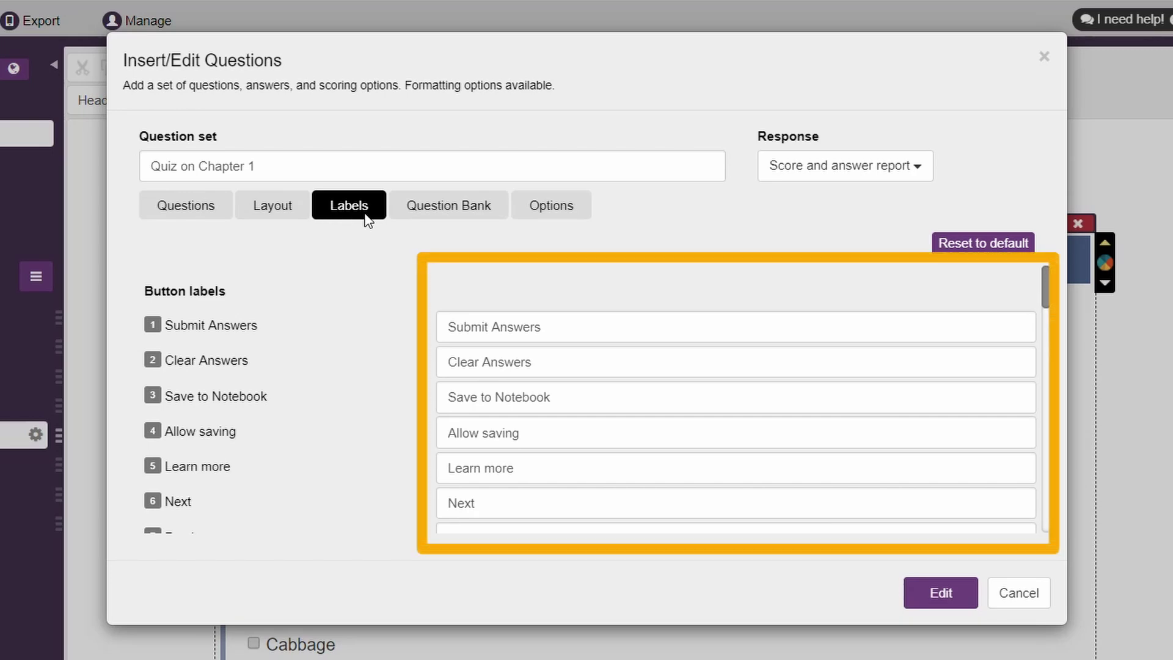
{"action": "scroll", "coordinate": [384, 357], "scroll_direction": "down", "scroll_amount": 6}
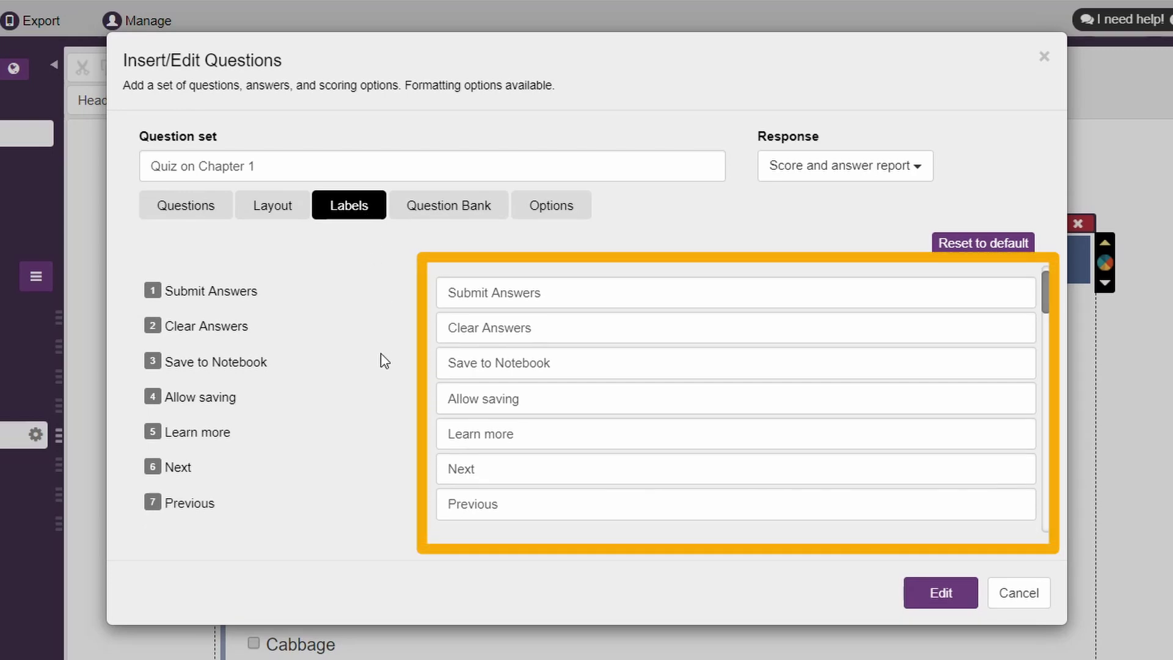
{"action": "scroll", "coordinate": [383, 359], "scroll_direction": "down", "scroll_amount": 3}
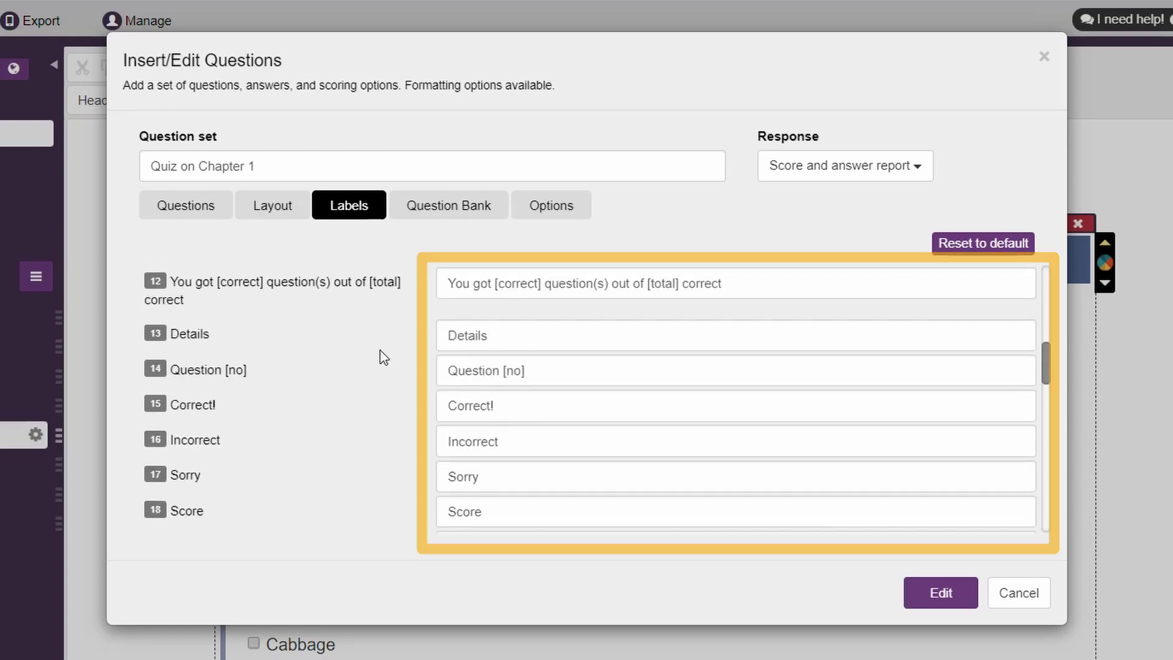
{"action": "scroll", "coordinate": [383, 357], "scroll_direction": "down", "scroll_amount": 4}
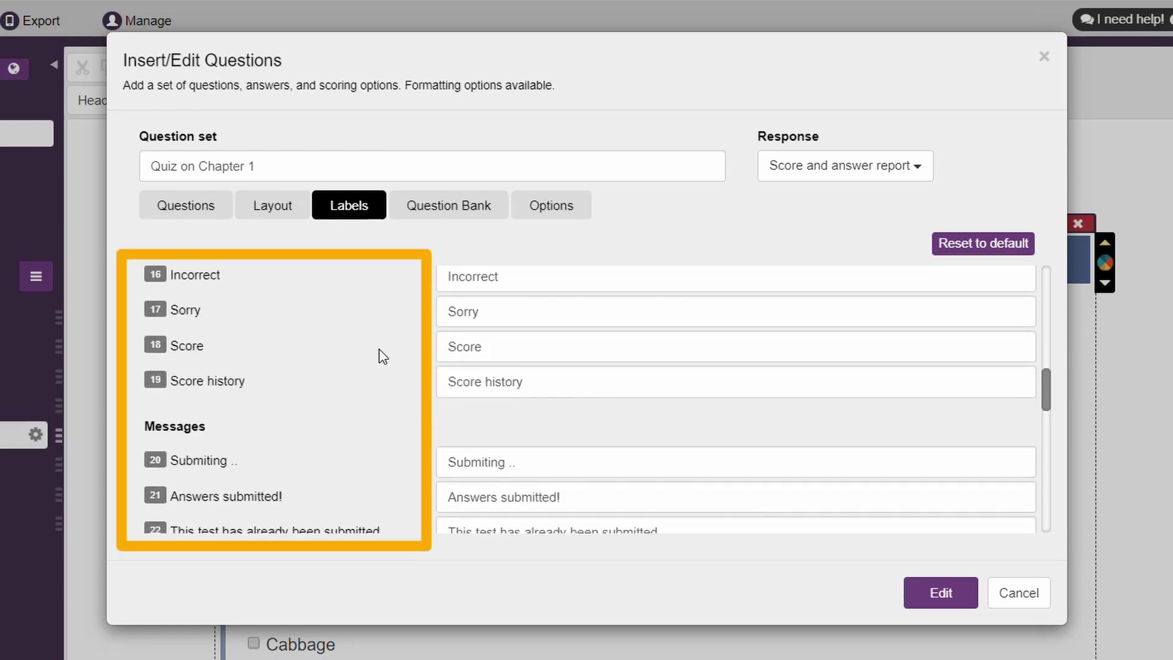
{"action": "scroll", "coordinate": [383, 356], "scroll_direction": "up", "scroll_amount": 13}
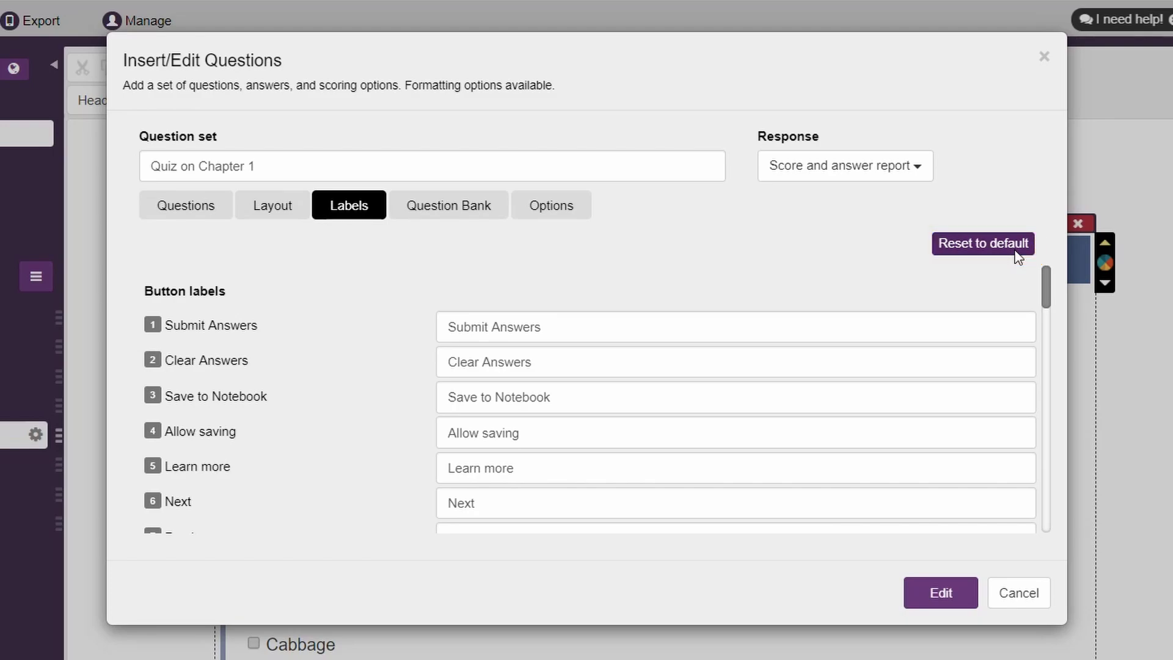
Open the display mode choices in the question set's general options.
{"action": "left_click", "coordinate": [574, 206]}
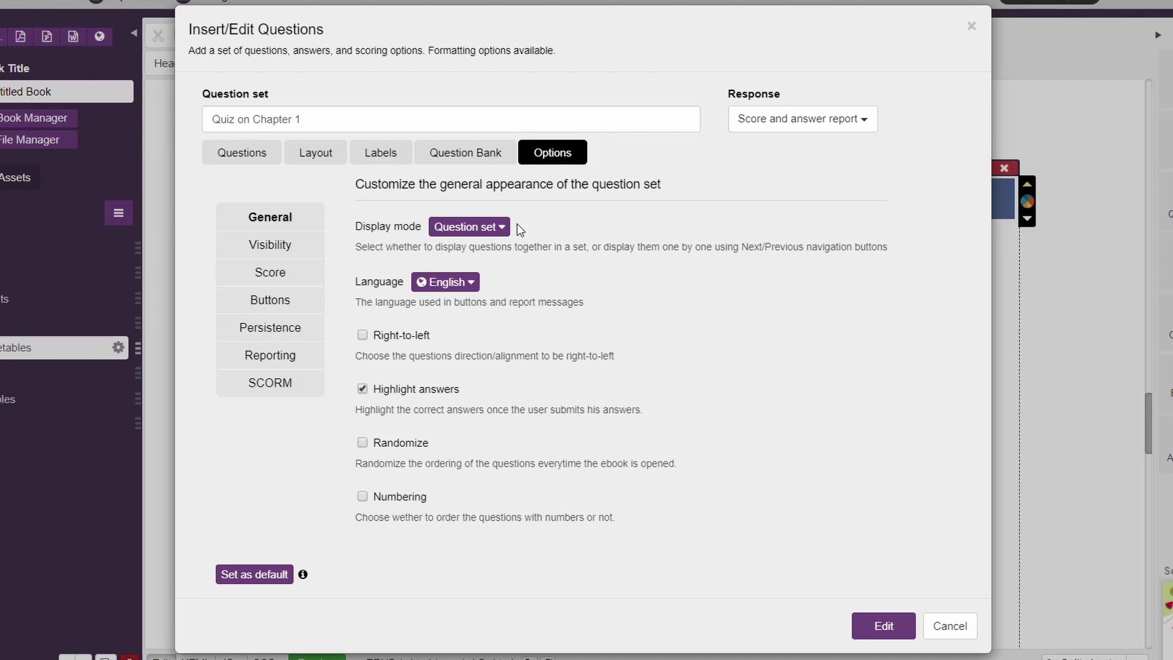
{"action": "left_click", "coordinate": [502, 229]}
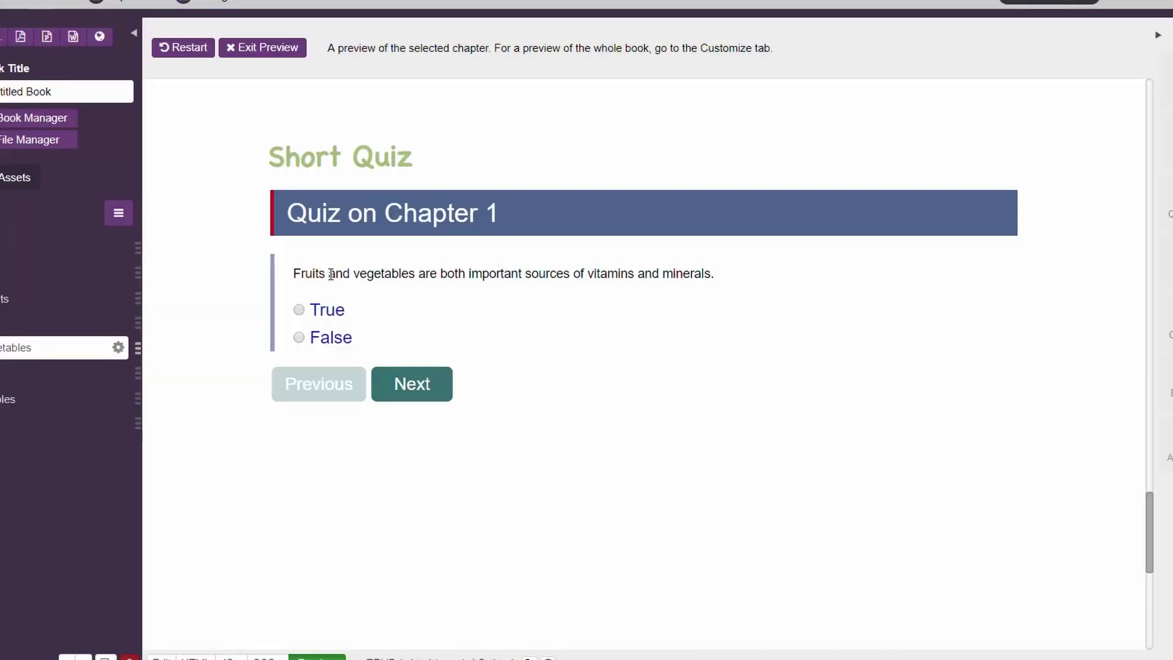
Step through the quiz slides in preview, answering True, Banana, and Cabbage, Tomato and Pepper, up to the short-answer question.
{"action": "left_click", "coordinate": [340, 312]}
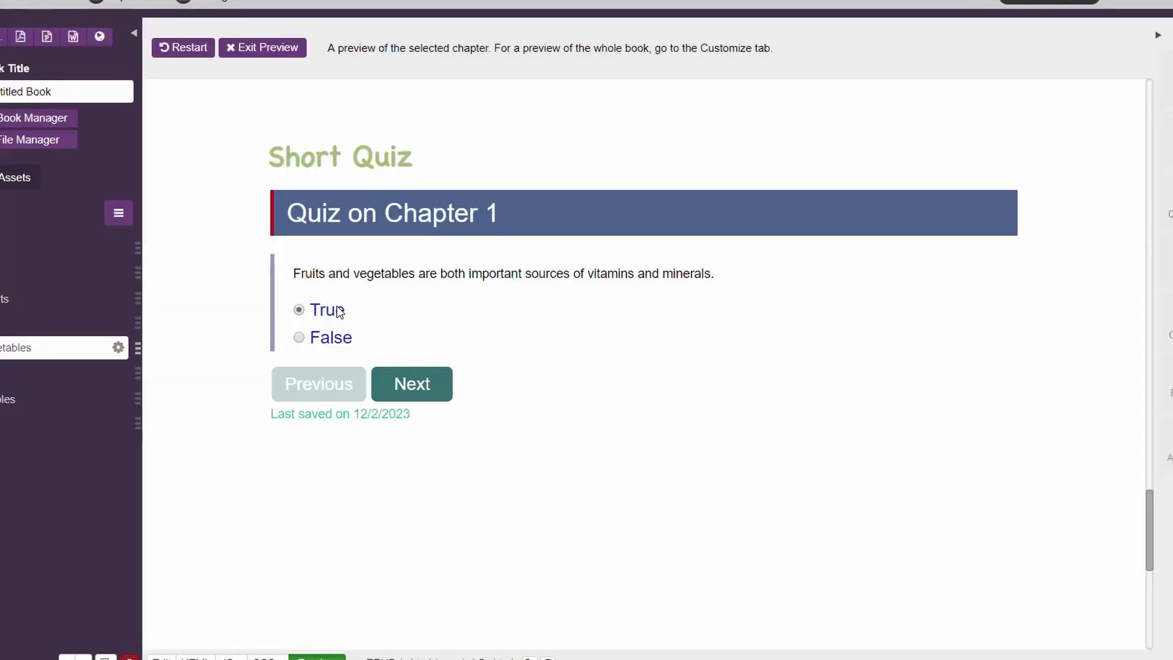
{"action": "left_click", "coordinate": [406, 383]}
{"action": "left_click", "coordinate": [342, 338]}
{"action": "left_click", "coordinate": [398, 438]}
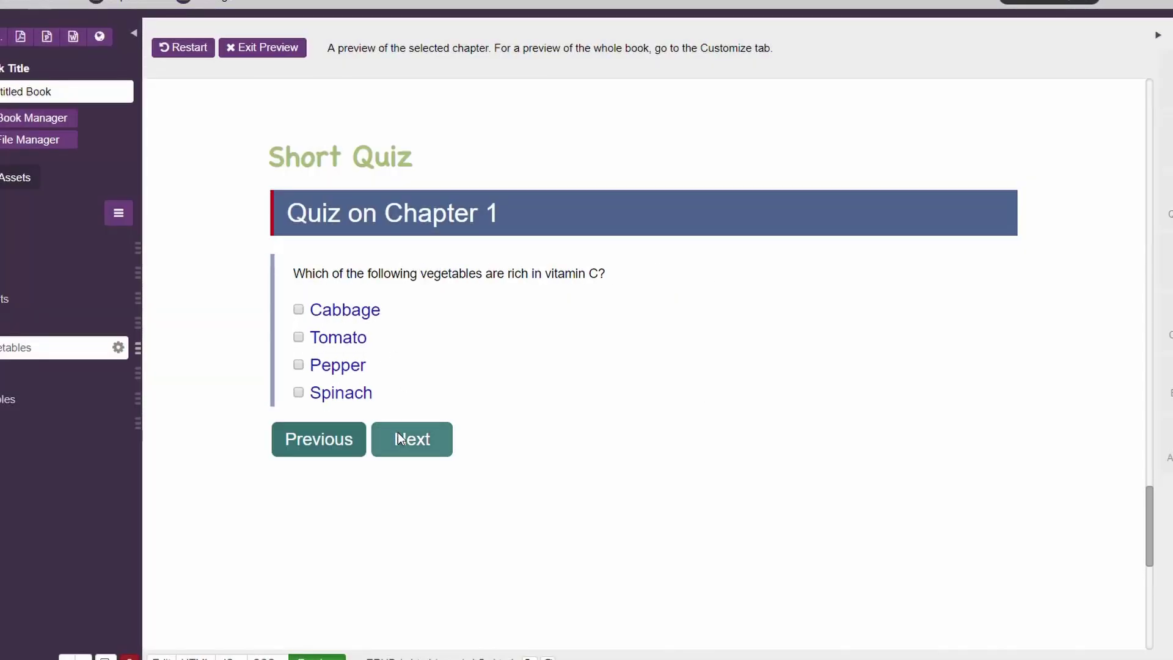
{"action": "left_click", "coordinate": [299, 309]}
{"action": "left_click", "coordinate": [299, 337]}
{"action": "left_click", "coordinate": [298, 364]}
{"action": "left_click", "coordinate": [400, 439]}
{"action": "left_click", "coordinate": [364, 318]}
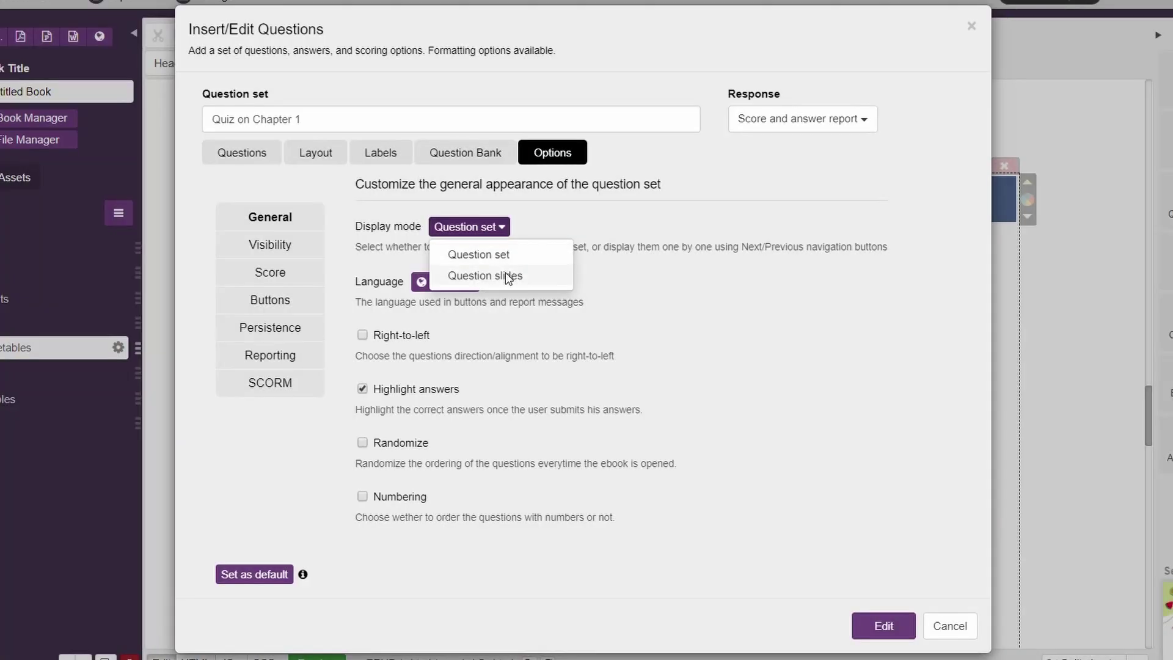
Set the display mode to Question slides and choose English as the question set's language.
{"action": "left_click", "coordinate": [505, 277]}
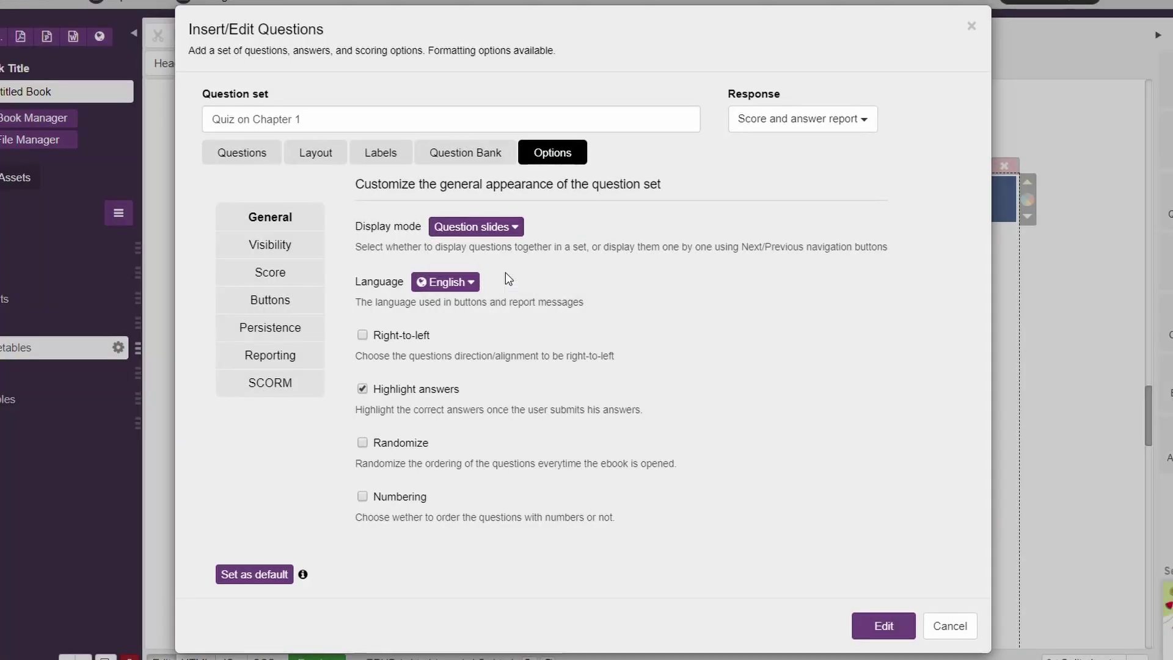
{"action": "left_click", "coordinate": [469, 283]}
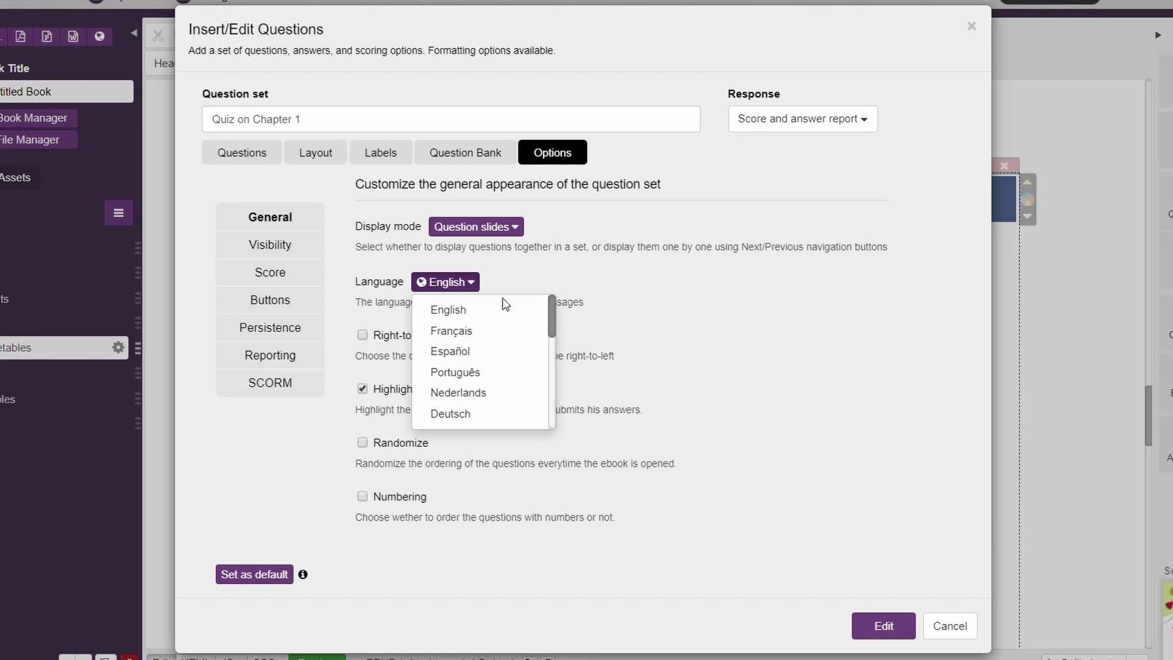
{"action": "mouse_move", "coordinate": [548, 314]}
{"action": "left_mouse_down"}
{"action": "mouse_move", "coordinate": [551, 417]}
{"action": "mouse_move", "coordinate": [552, 315]}
{"action": "left_mouse_up"}
{"action": "left_click", "coordinate": [487, 309]}
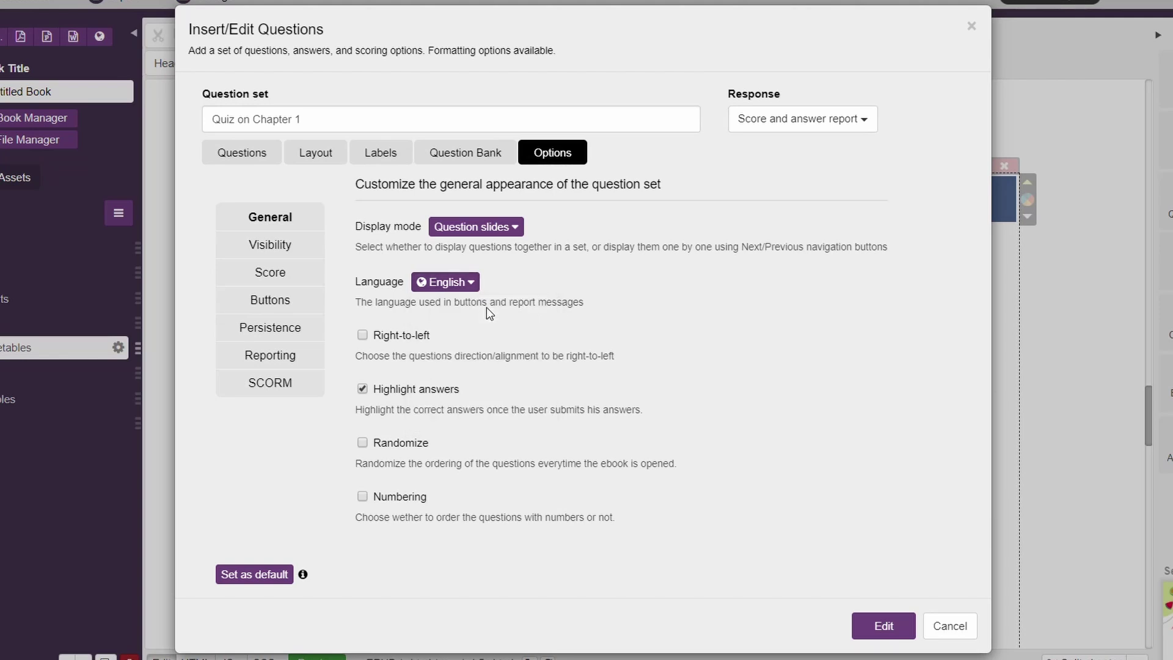
{"action": "left_click", "coordinate": [471, 285]}
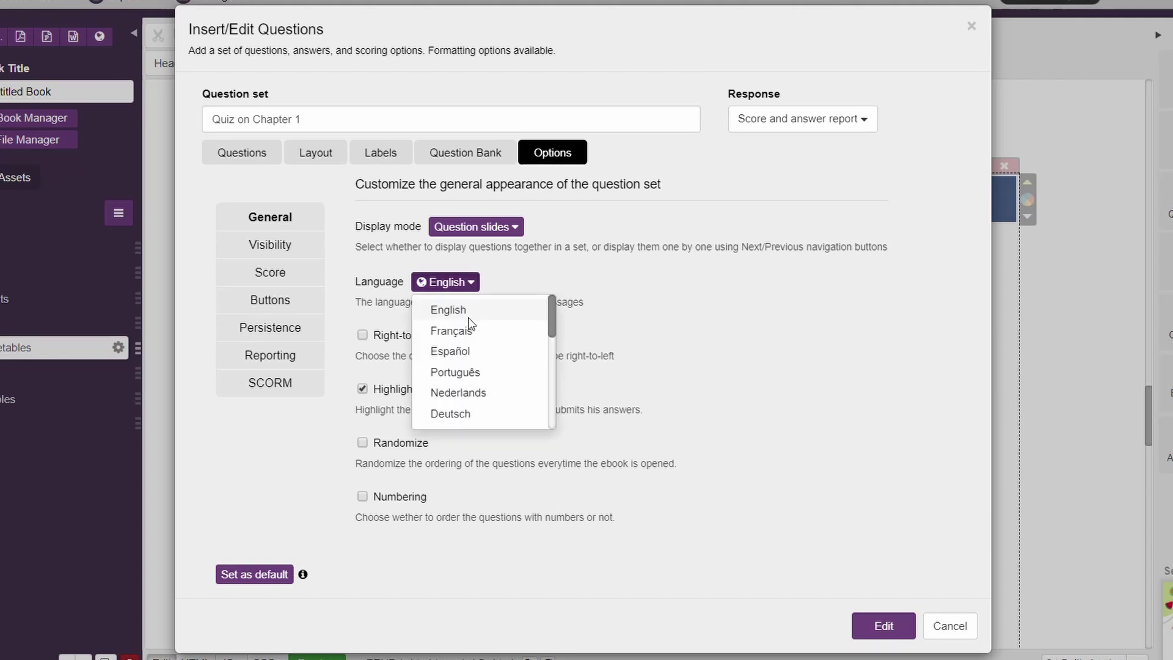
{"action": "left_click", "coordinate": [451, 331]}
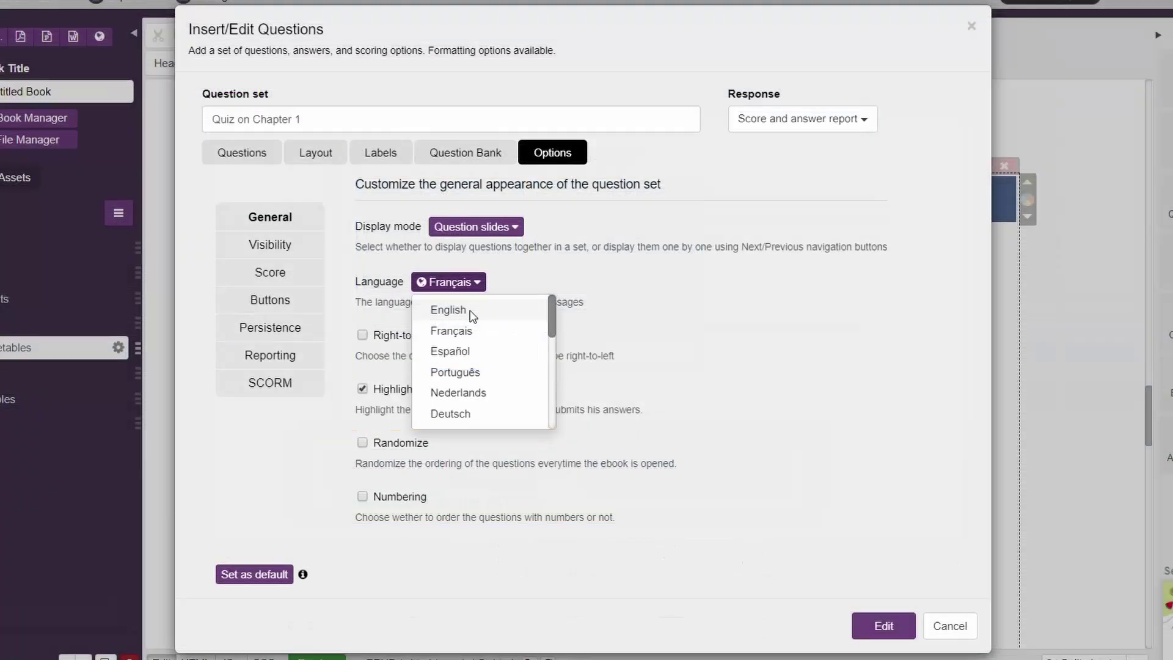
{"action": "left_click", "coordinate": [471, 313]}
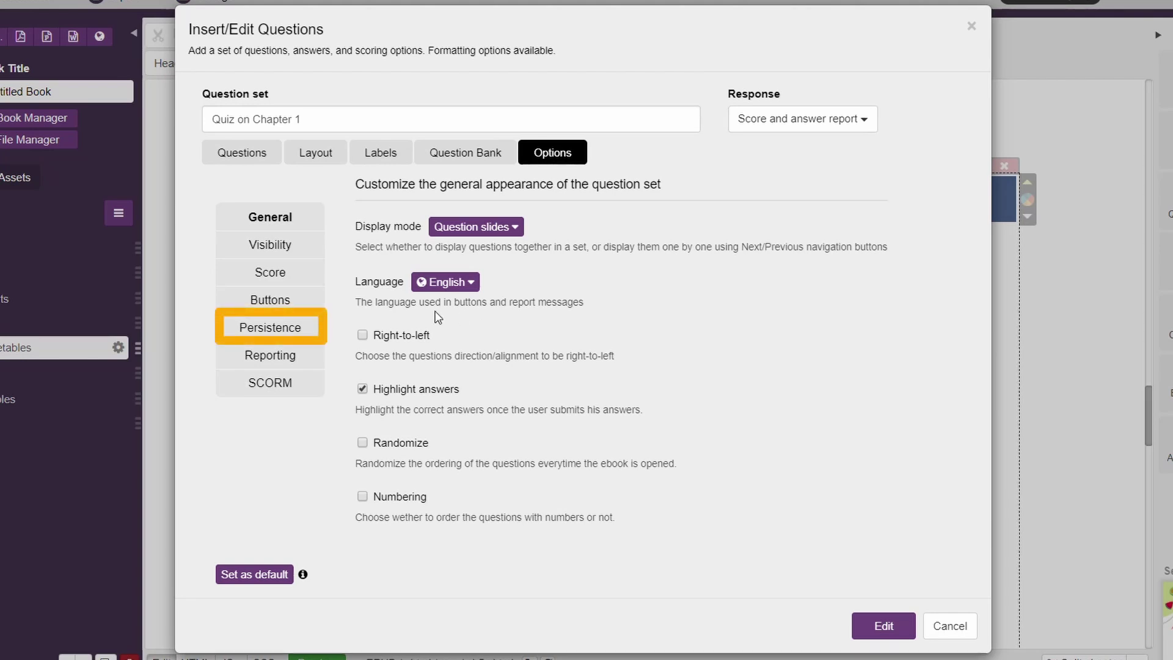
Enable saving answers with automatic saving in the persistence options and apply the edits to the question set.
{"action": "left_click", "coordinate": [303, 328]}
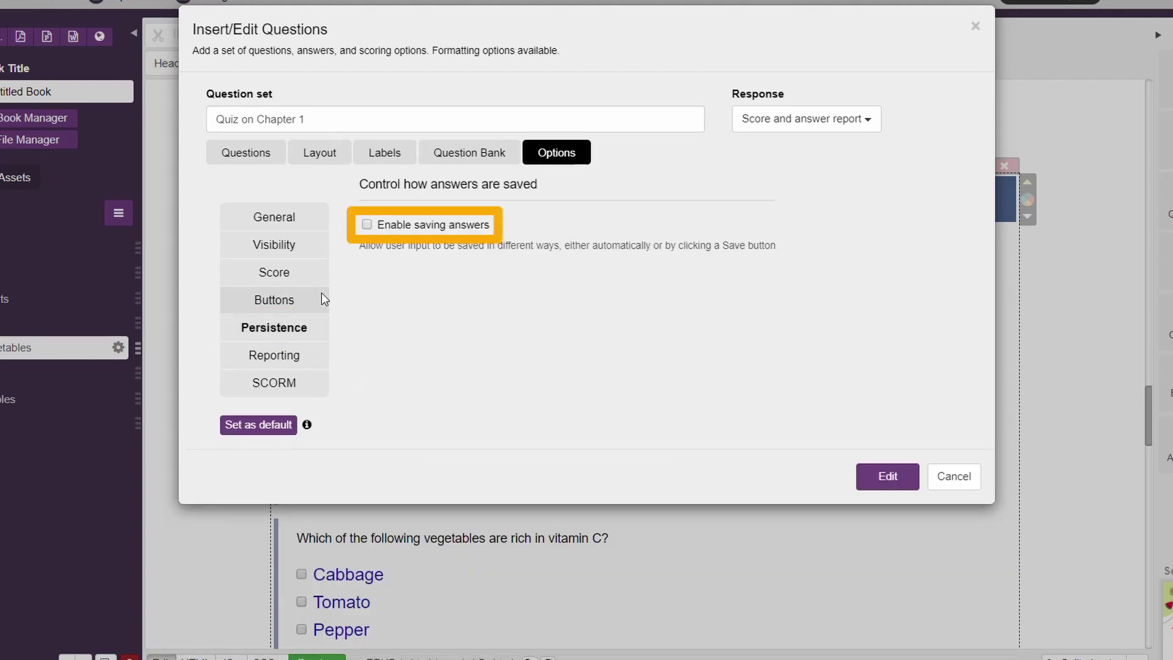
{"action": "left_click", "coordinate": [396, 231]}
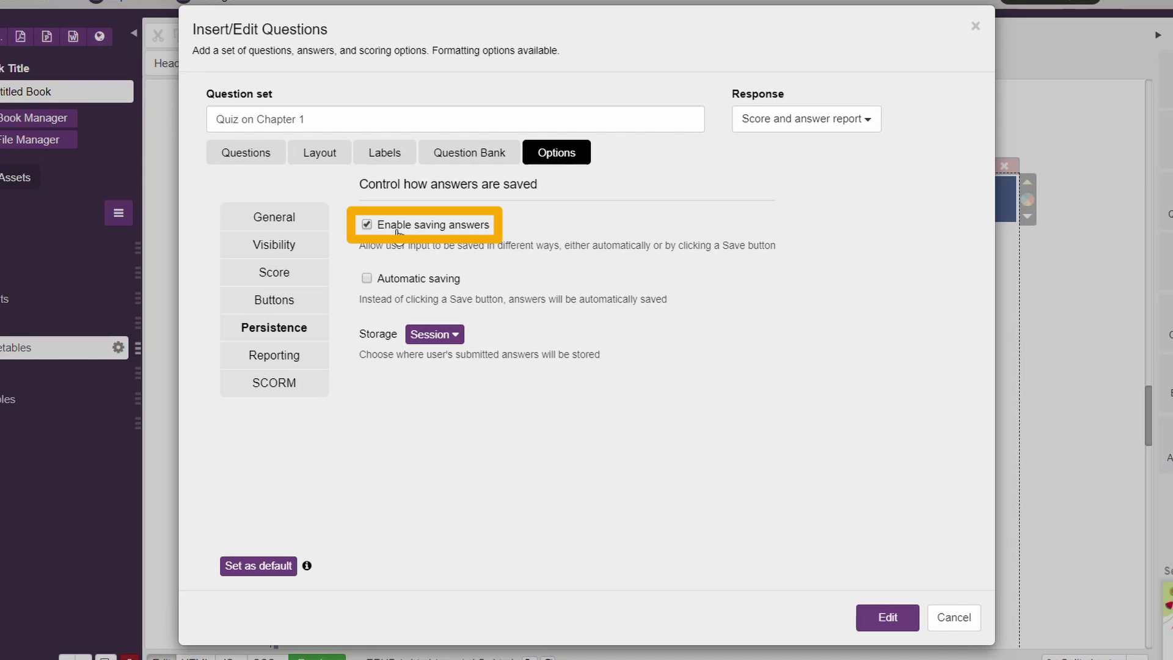
{"action": "left_click", "coordinate": [408, 280]}
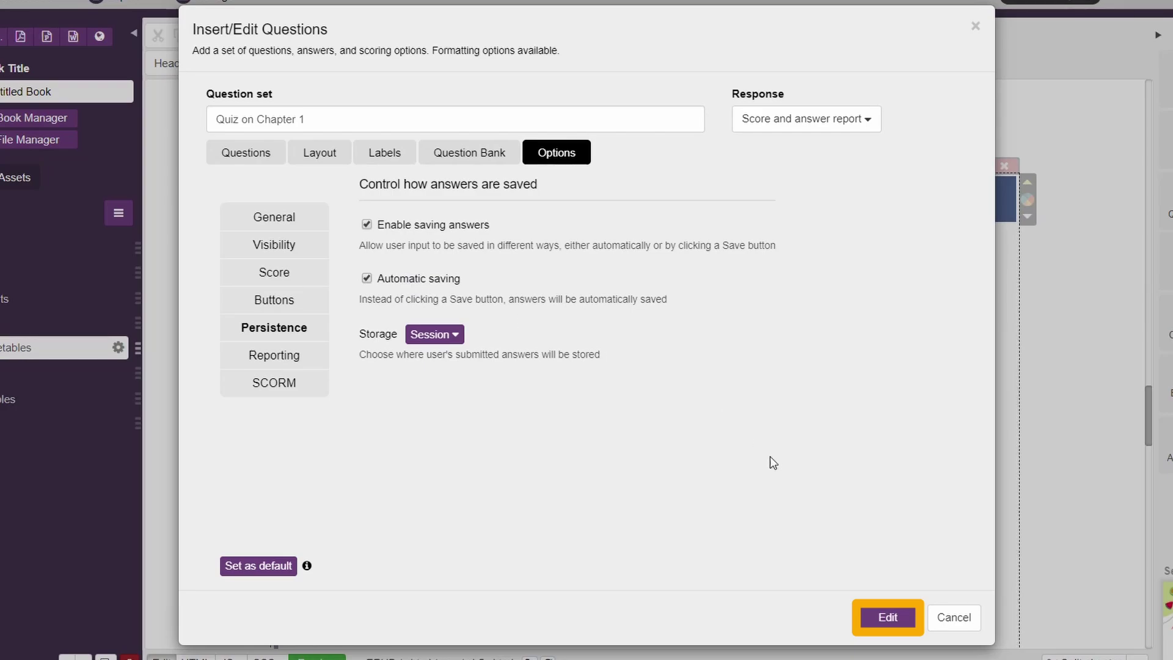
{"action": "left_click", "coordinate": [889, 618]}
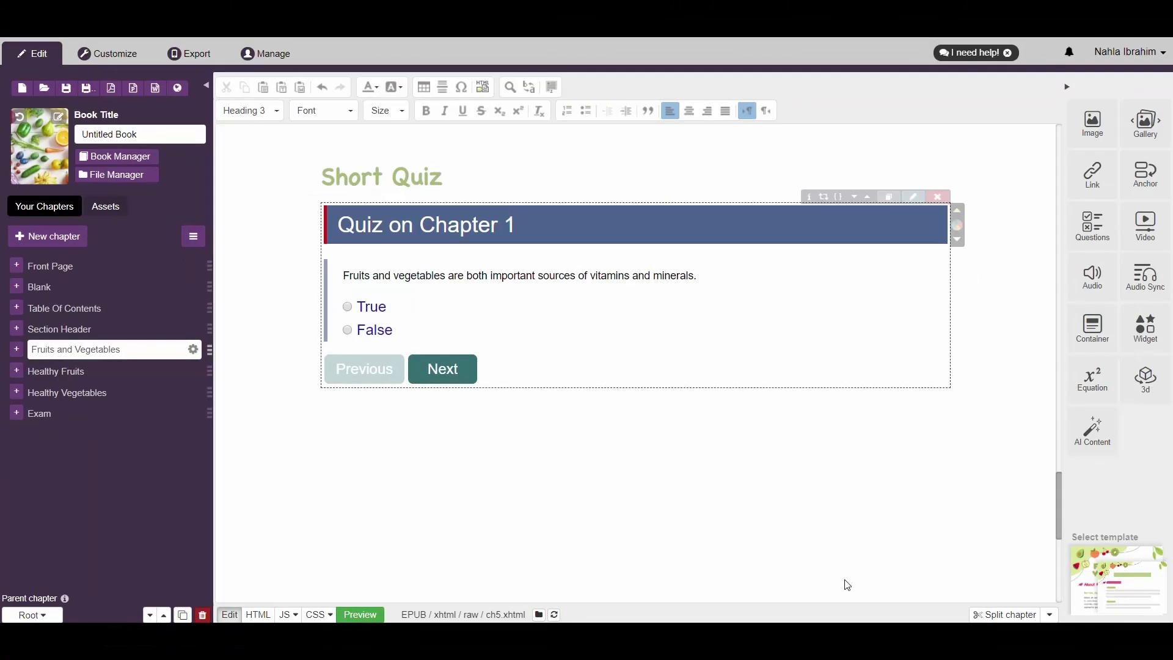
Preview the edited chapter and test the Quiz on Chapter 1 slides, answering True, Banana, and Cabbage, Tomato and Pepper.
{"action": "left_click", "coordinate": [360, 614]}
{"action": "scroll", "coordinate": [635, 367], "scroll_direction": "down", "scroll_amount": 20}
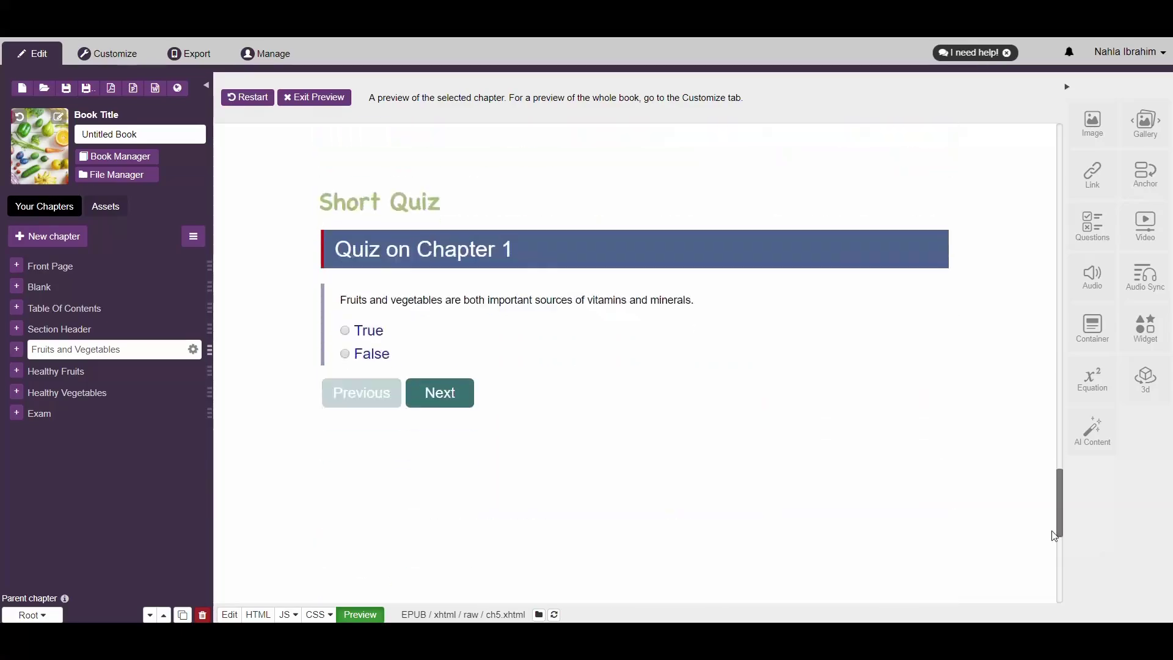
{"action": "left_click", "coordinate": [385, 324]}
{"action": "left_click", "coordinate": [439, 379]}
{"action": "left_click", "coordinate": [345, 340]}
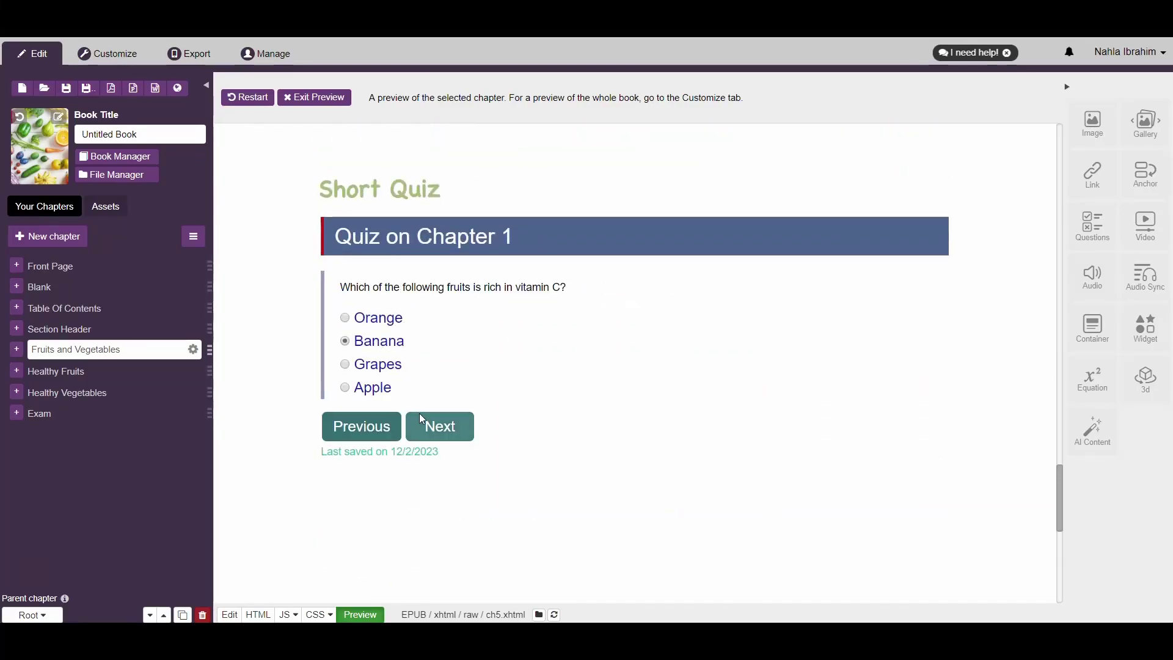
{"action": "left_click", "coordinate": [427, 426]}
{"action": "left_click", "coordinate": [344, 317]}
{"action": "left_click", "coordinate": [345, 340]}
{"action": "left_click", "coordinate": [344, 364]}
{"action": "left_click", "coordinate": [430, 438]}
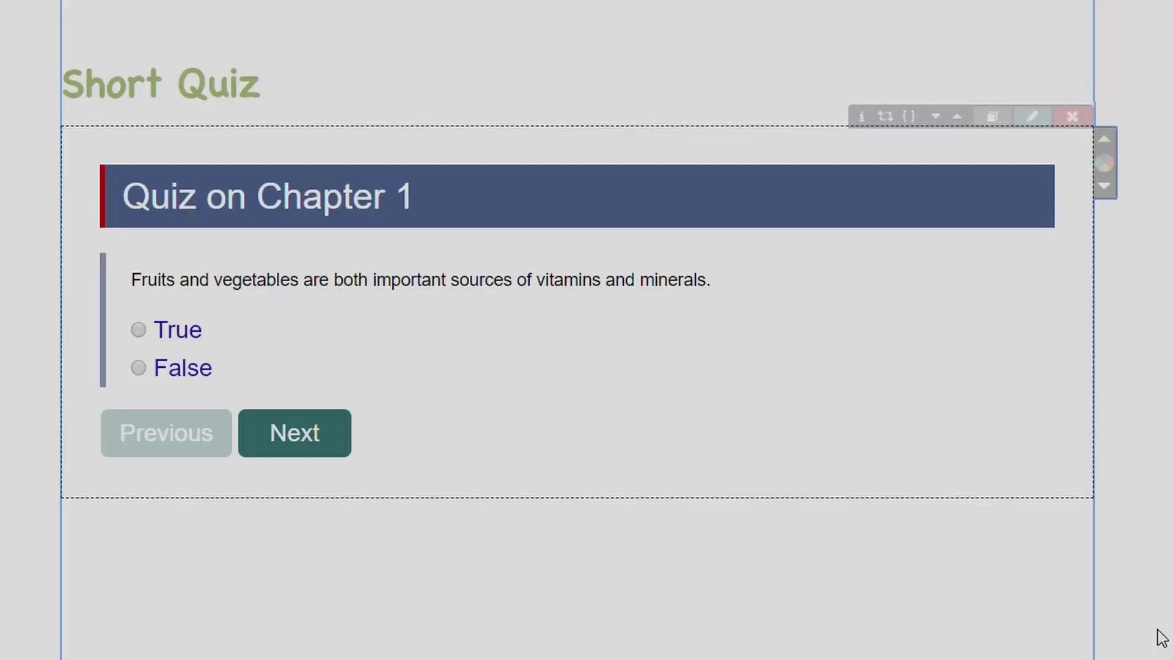